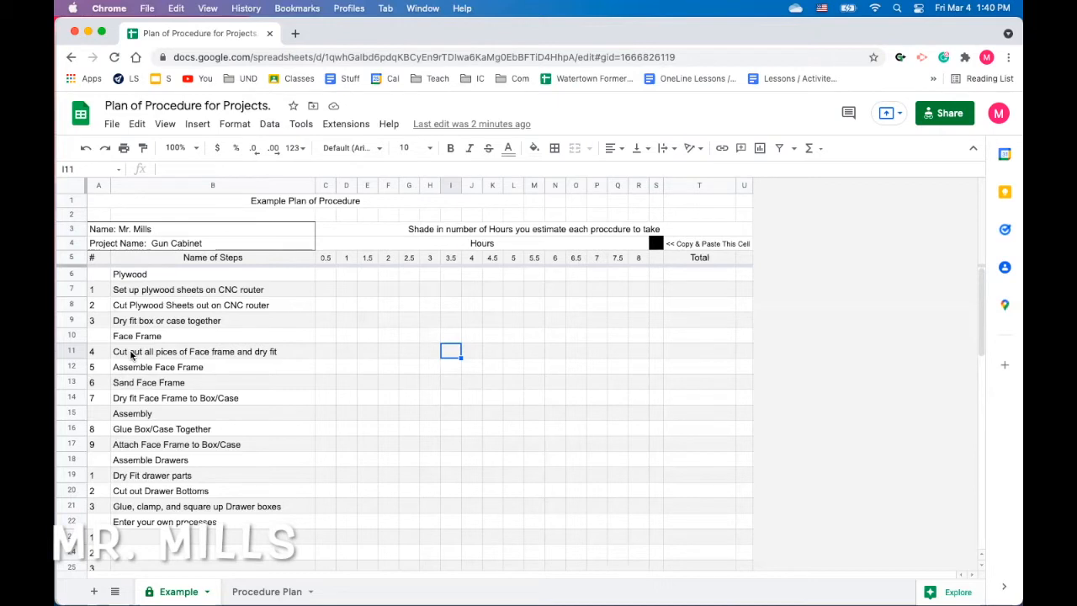
- Look over the half-hour column headings and the procedure names under Plywood, Face Frame and Assembly
left_click(325, 259)
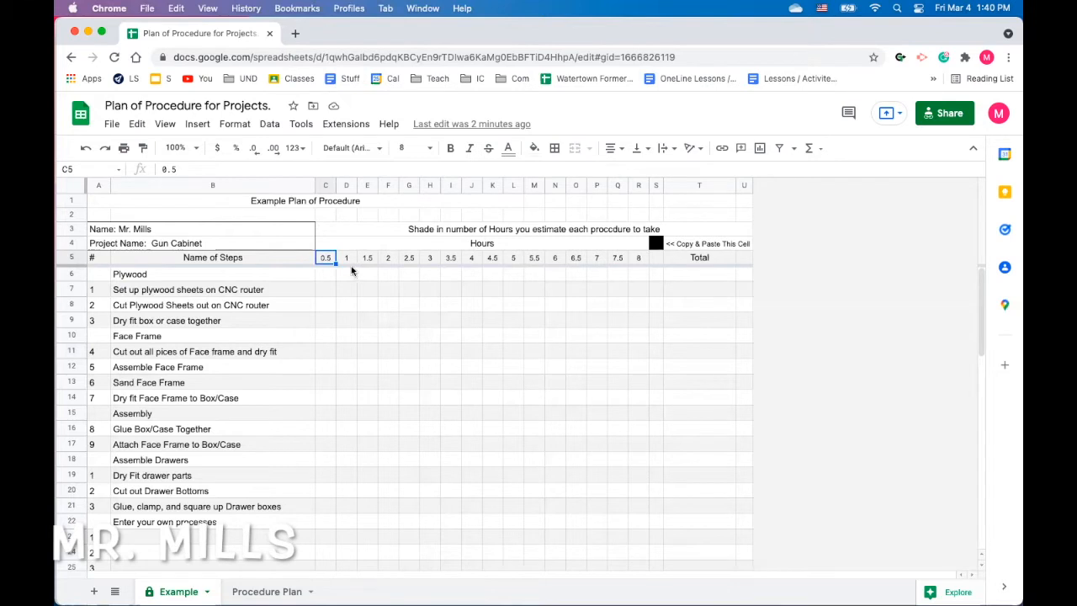
left_click(348, 263)
left_click(361, 260)
left_click(388, 259)
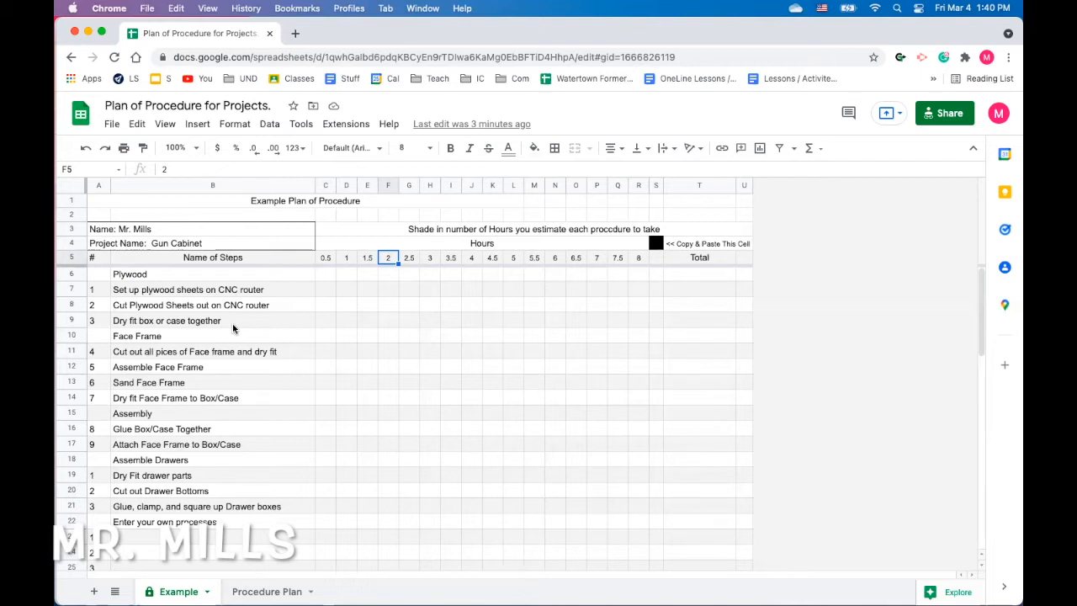
left_click(200, 291)
left_click(177, 305)
left_click(172, 328)
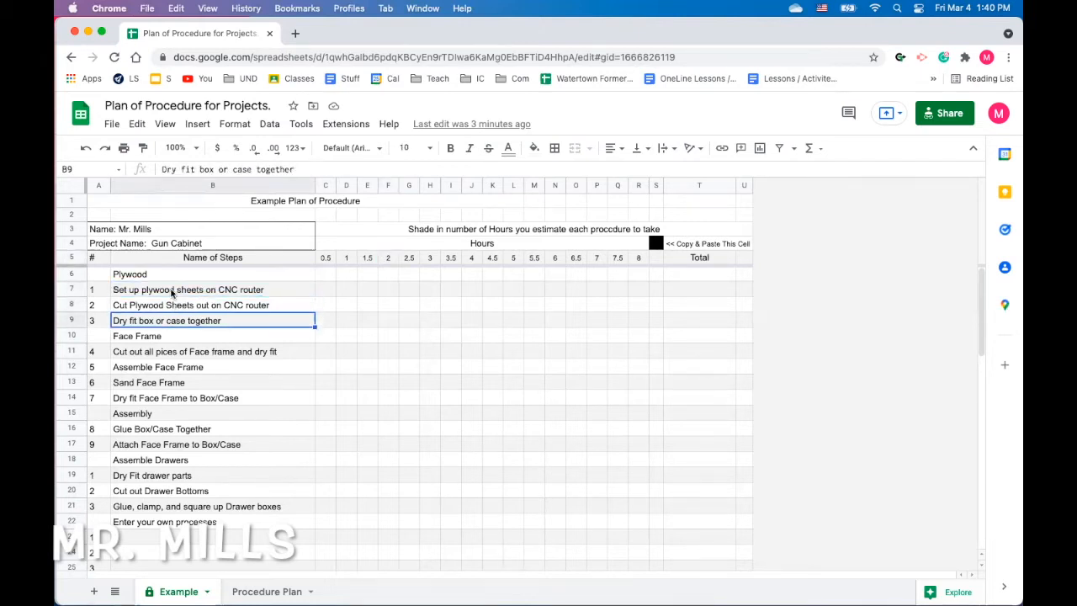
left_click(143, 276)
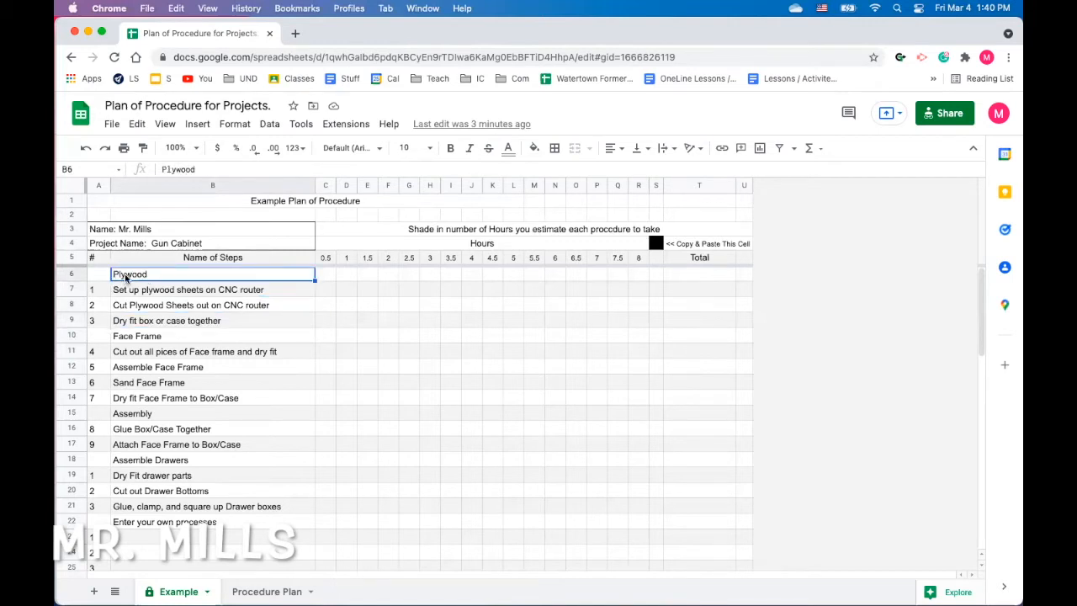
left_click(126, 336)
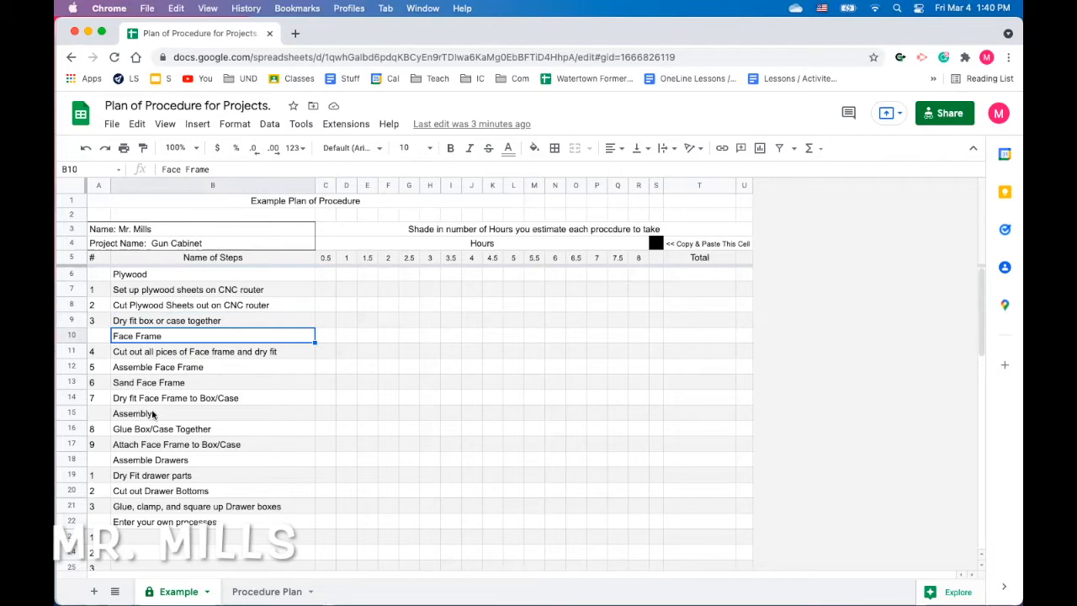
left_click(126, 415)
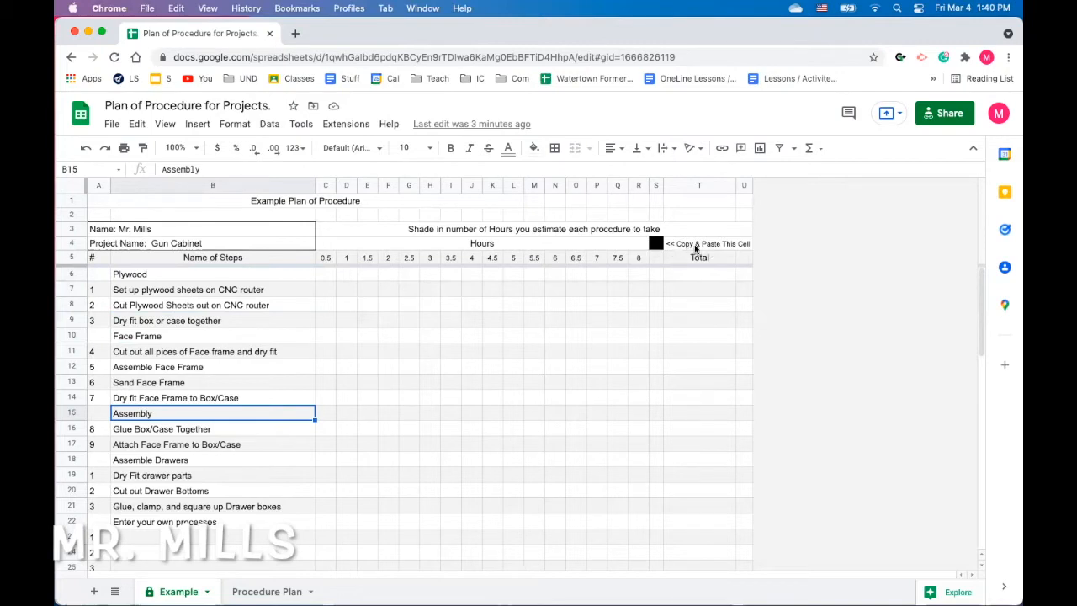
- Copy the black 0.5 cell in S4 and paste it across C7:F7 to shade 2 hours for setting up the plywood sheets
left_click(655, 243)
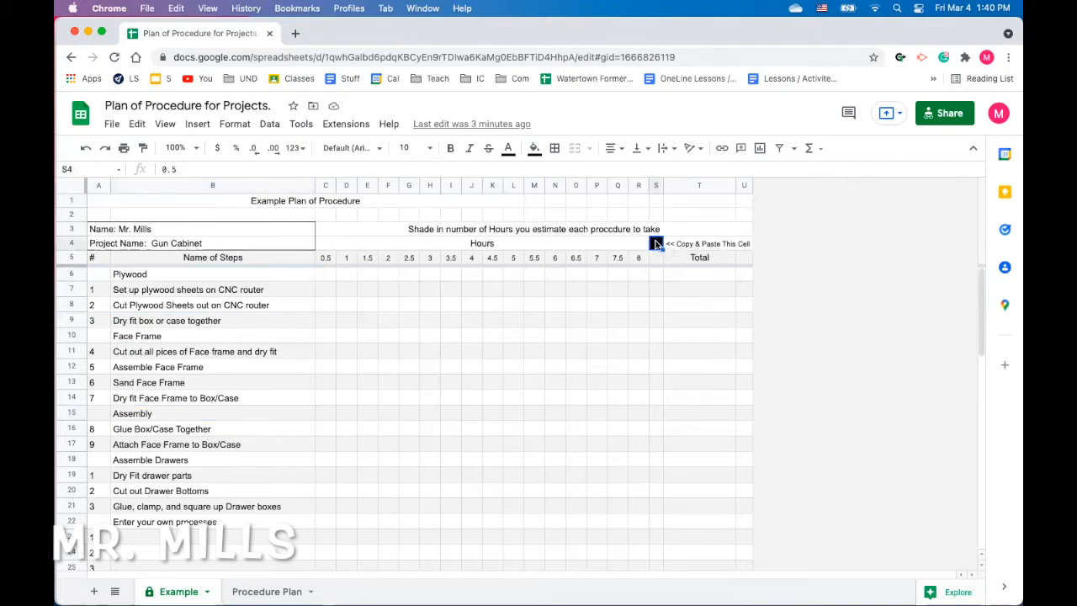
key("super+c")
left_click(326, 276)
key("Down")
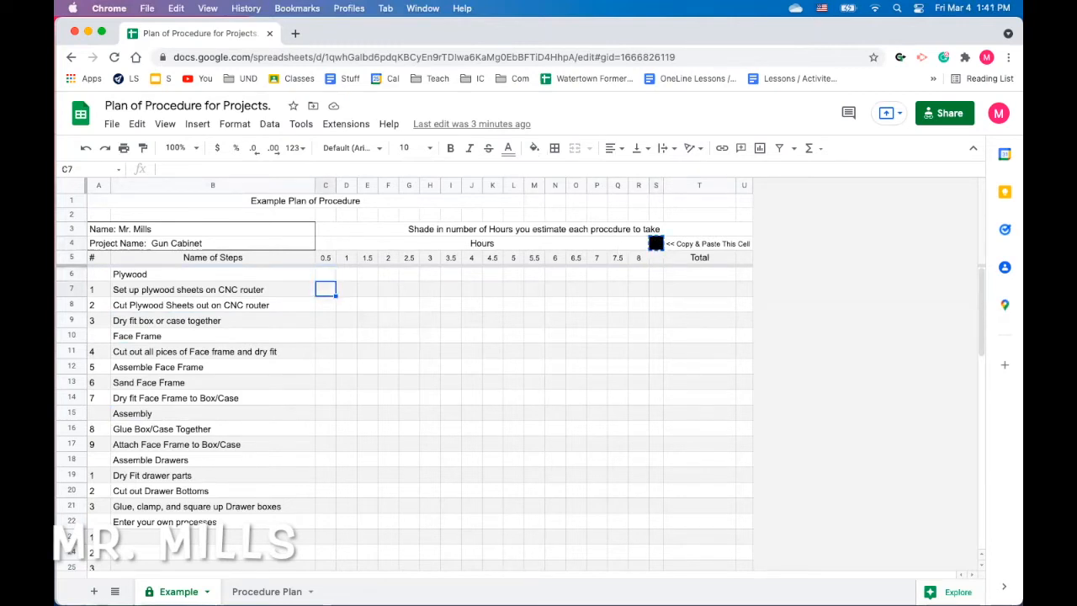
key("super+v")
key("Right")
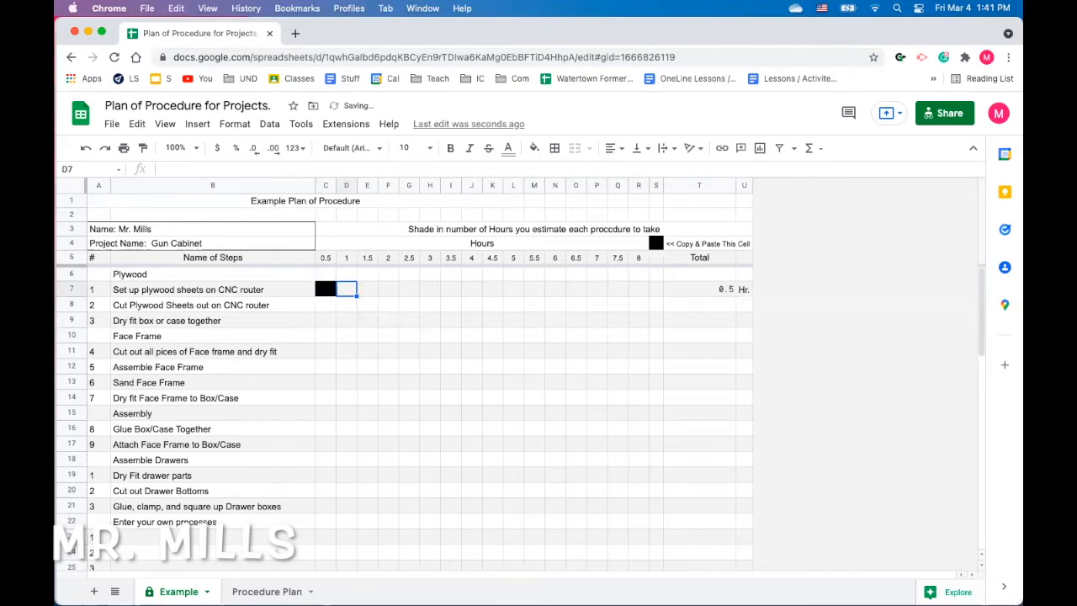
key("super+v")
key("Right")
key("super+v")
key("Right")
key("super+v")
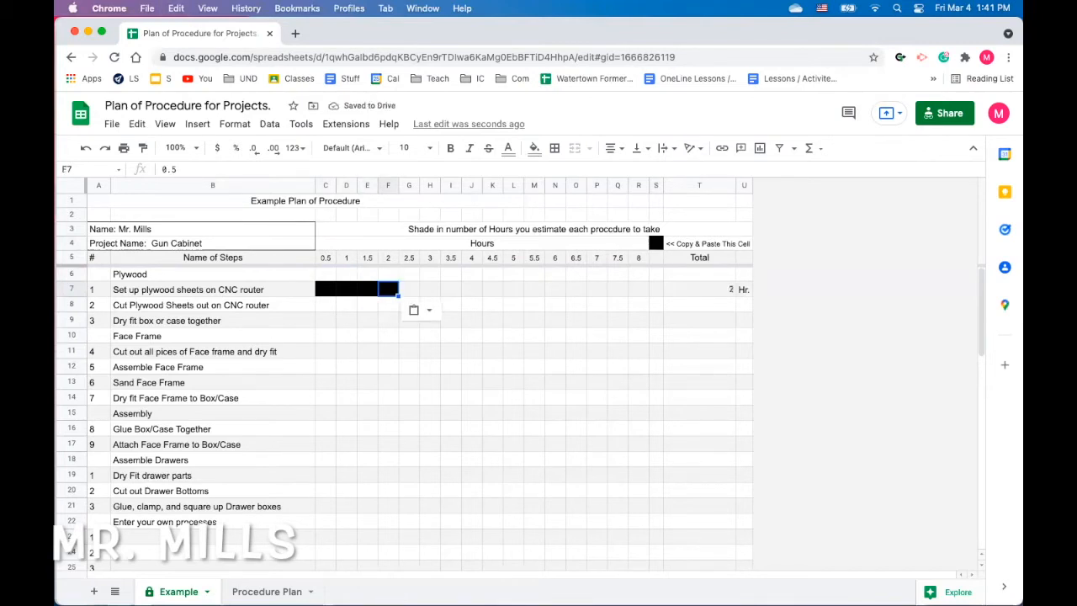
- Shade 1 hour (C8:D8) with the copied black cell for Cut Plywood Sheets out on CNC router
key("Down")
key("Left")
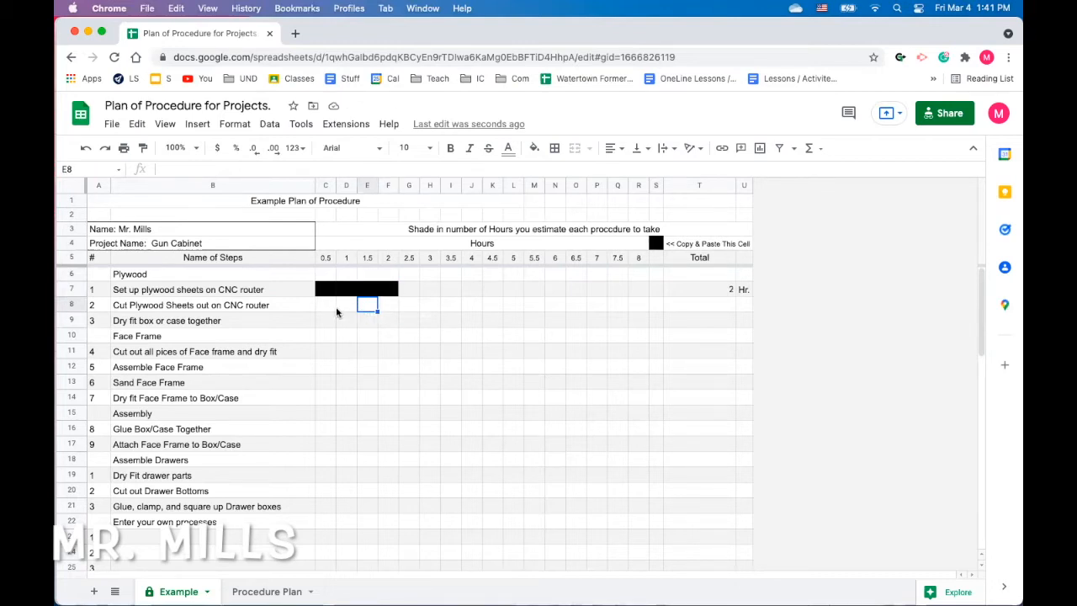
left_click(319, 308)
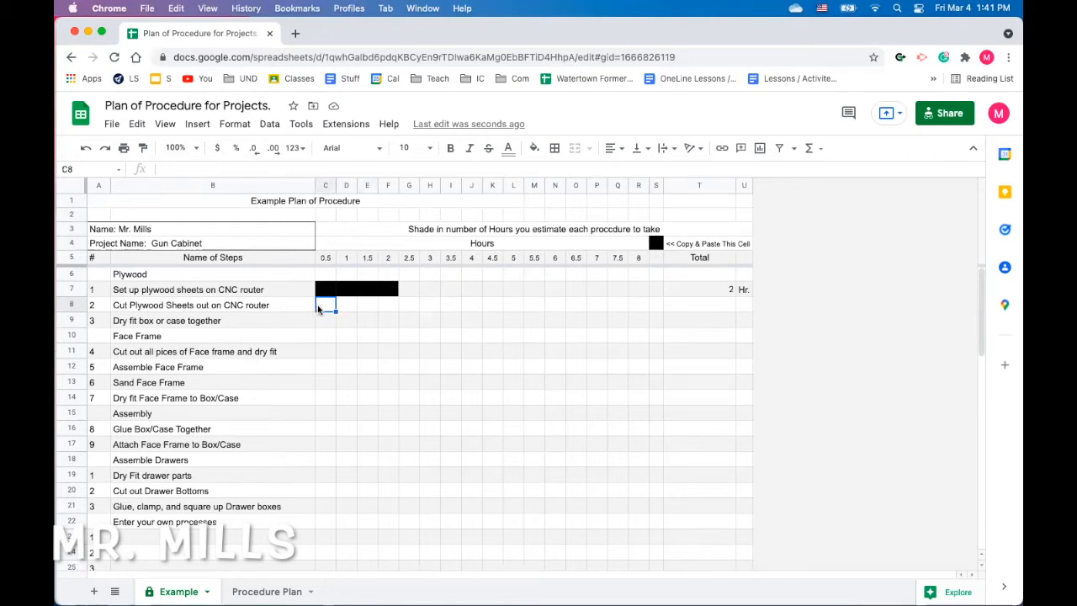
key("super+v")
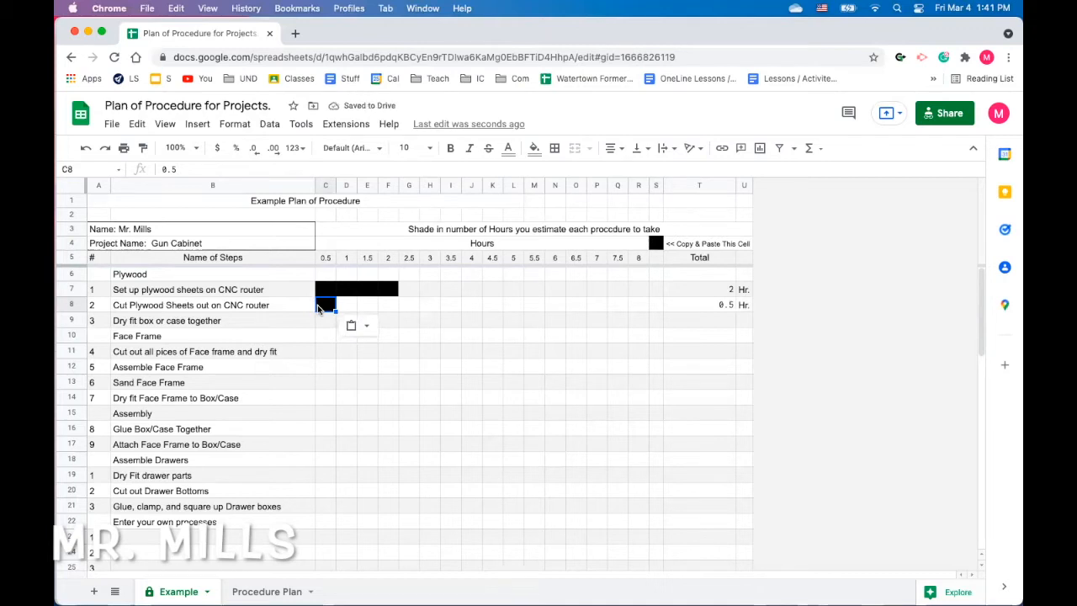
key("Right")
key("super+v")
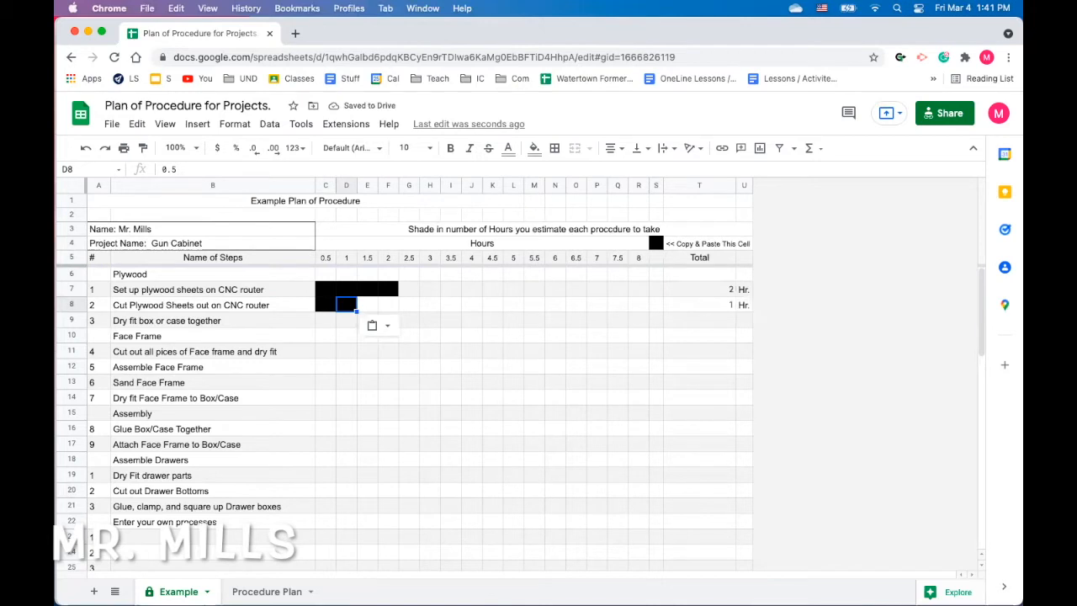
- Shade 1 hour (C9:D9) with the copied black cell for Dry fit box or case together
key("Down")
key("Left")
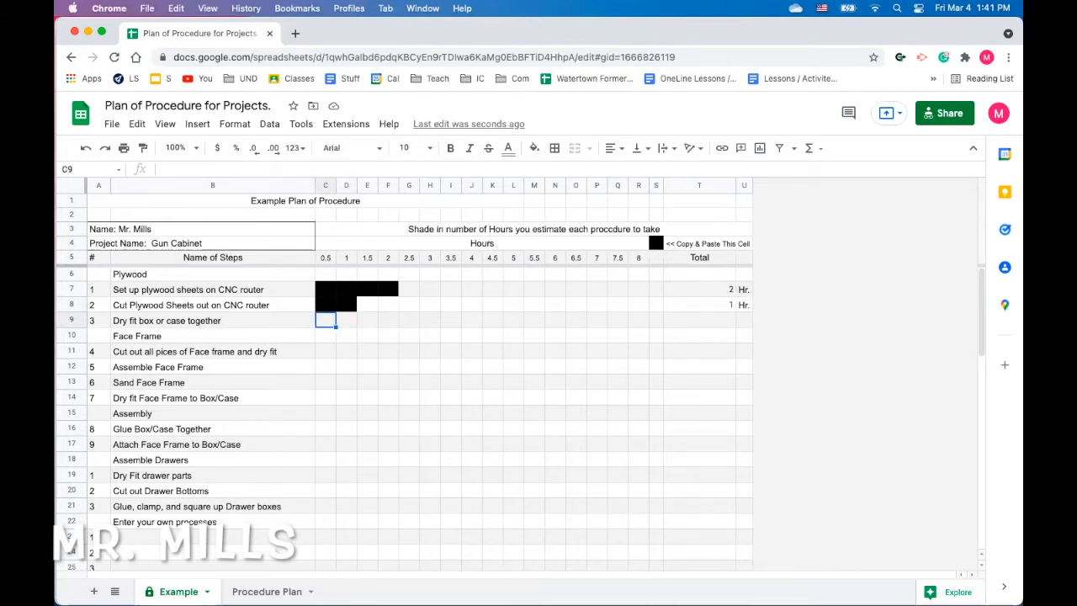
key("super+v")
key("Right")
key("super+v")
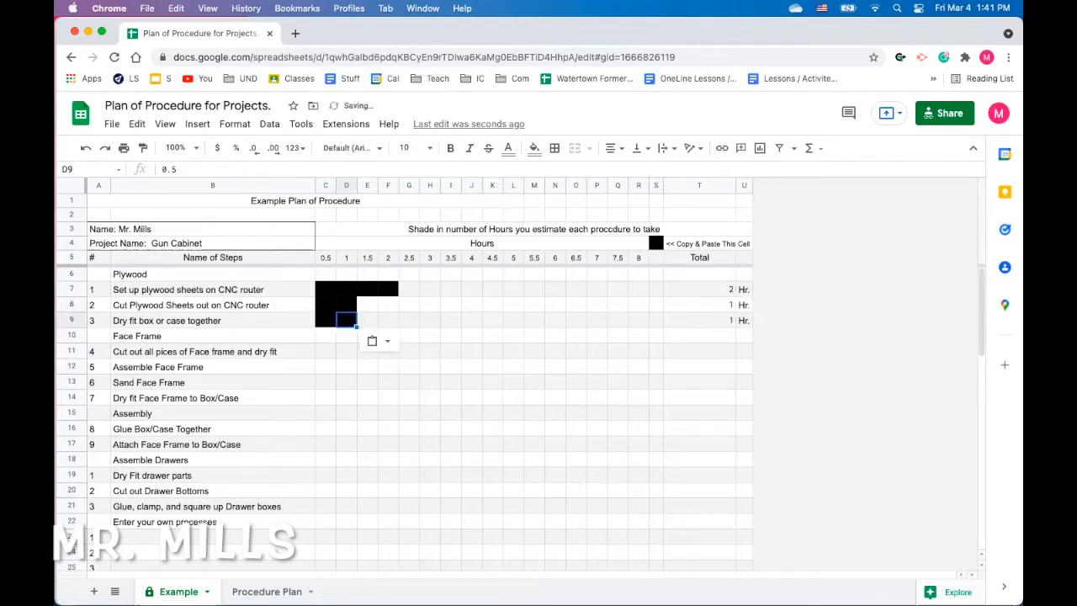
- Shade 1.5 hours (C11:E11) with the copied black cell for cutting out and dry fitting the face frame pieces
key("Down")
key("Left")
key("Down")
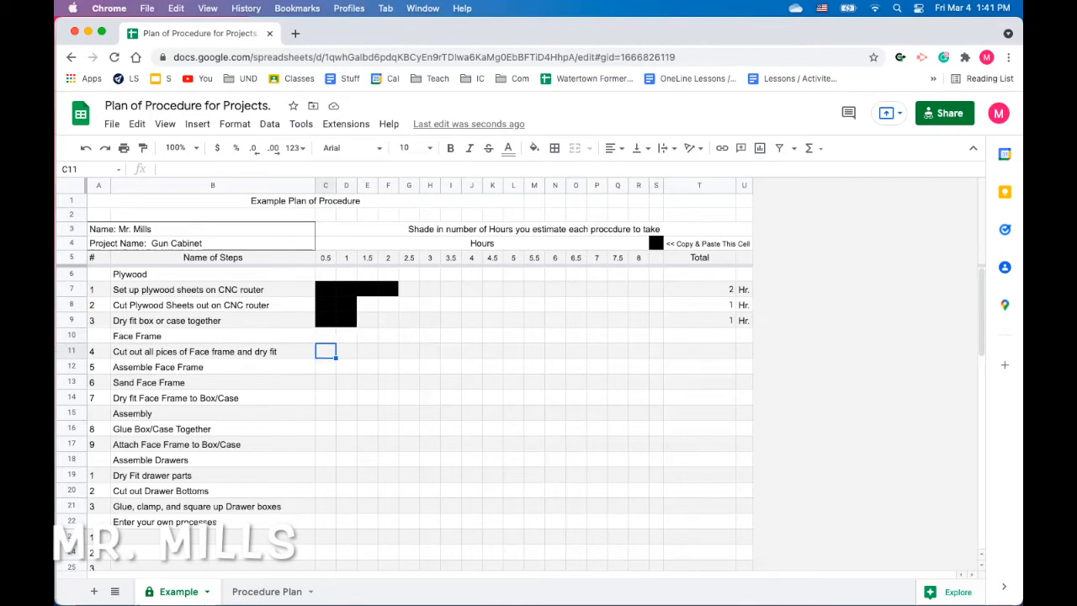
key("ctrl+v")
key("Right")
key("ctrl+v")
key("Right")
key("ctrl+v")
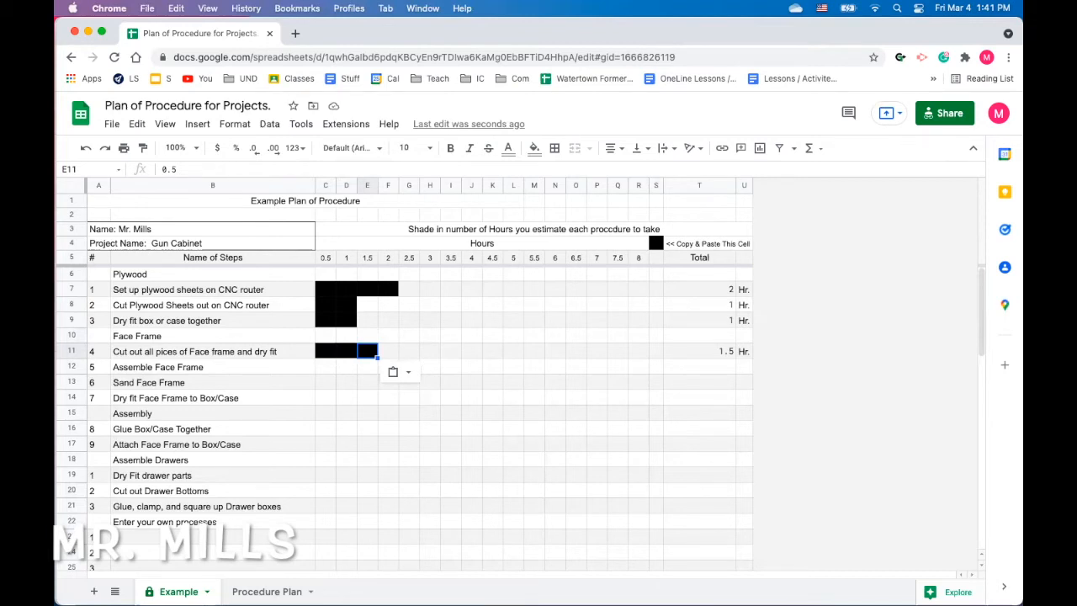
- Shade 1 hour (C12:D12) with the copied black cell for Assemble Face Frame
key("Down")
key("Left")
key("Left")
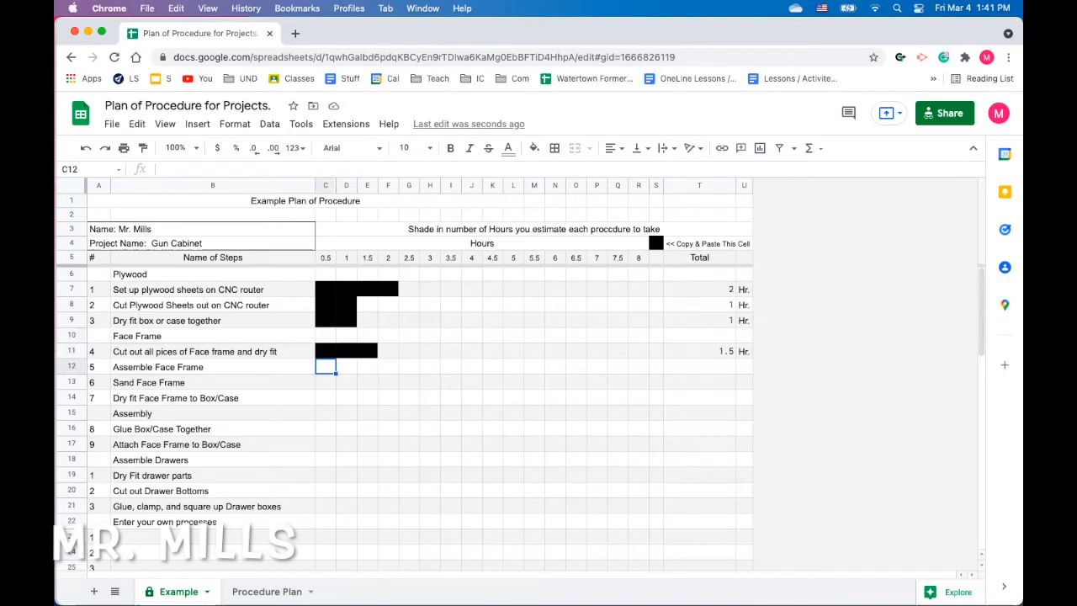
key("ctrl+v")
key("Right")
key("ctrl+v")
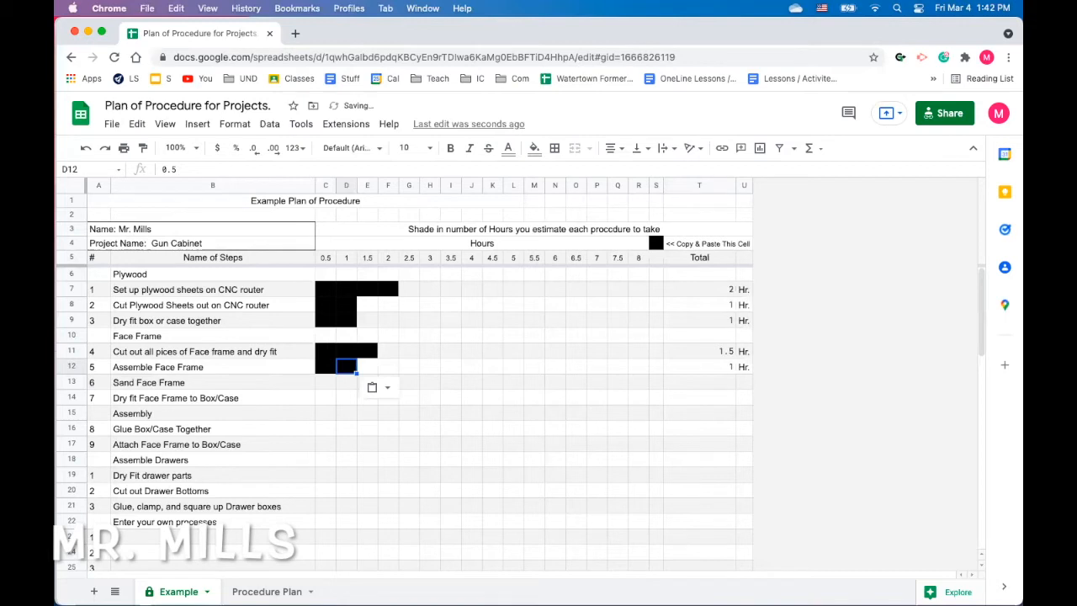
- Shade 0.5 hour (C13) for Sand Face Frame and 1 hour (C14:D14) for Dry fit Face Frame to Box/Case
key("Down")
key("Left")
key("ctrl+v")
key("Down")
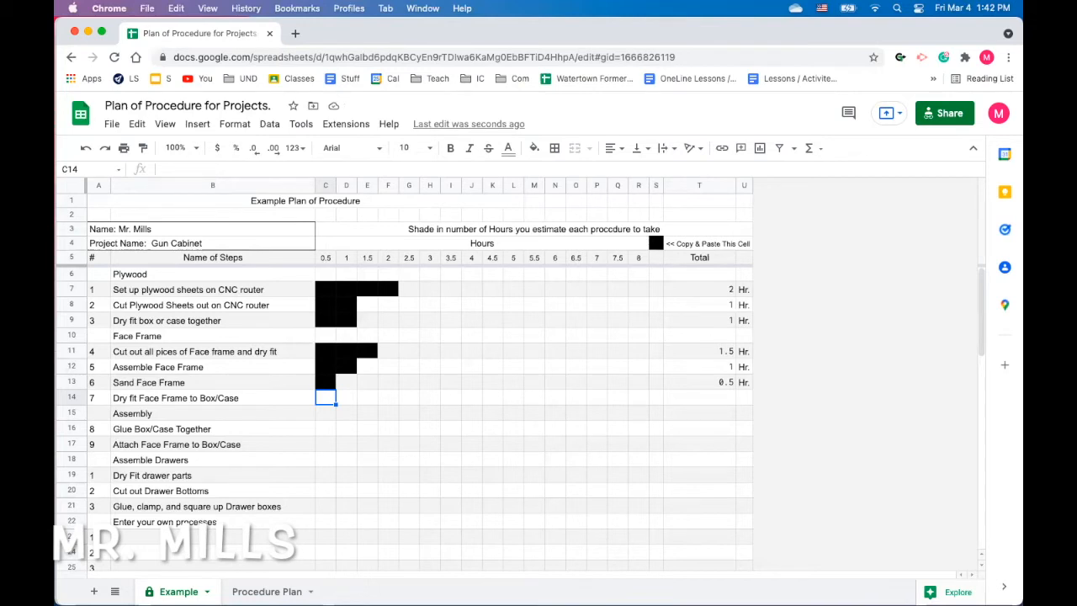
key("ctrl+v")
key("Right")
key("ctrl+v")
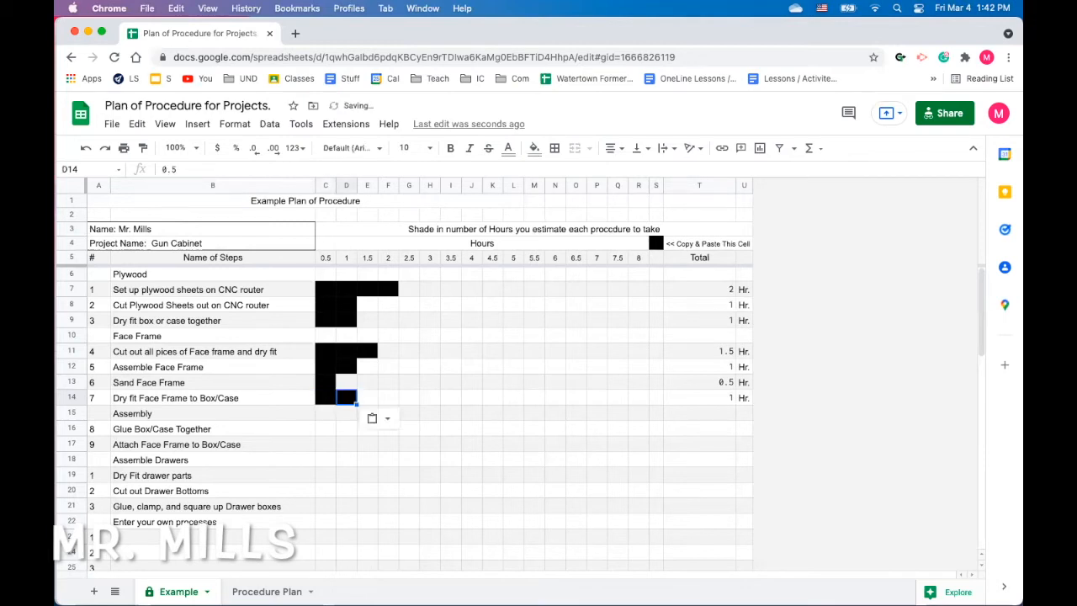
- Shade 1 hour (C16:D16) for Glue Box/Case Together and 0.5 hour (C17) for Attach Face Frame to Box/Case
key("Down")
key("Left")
key("Down")
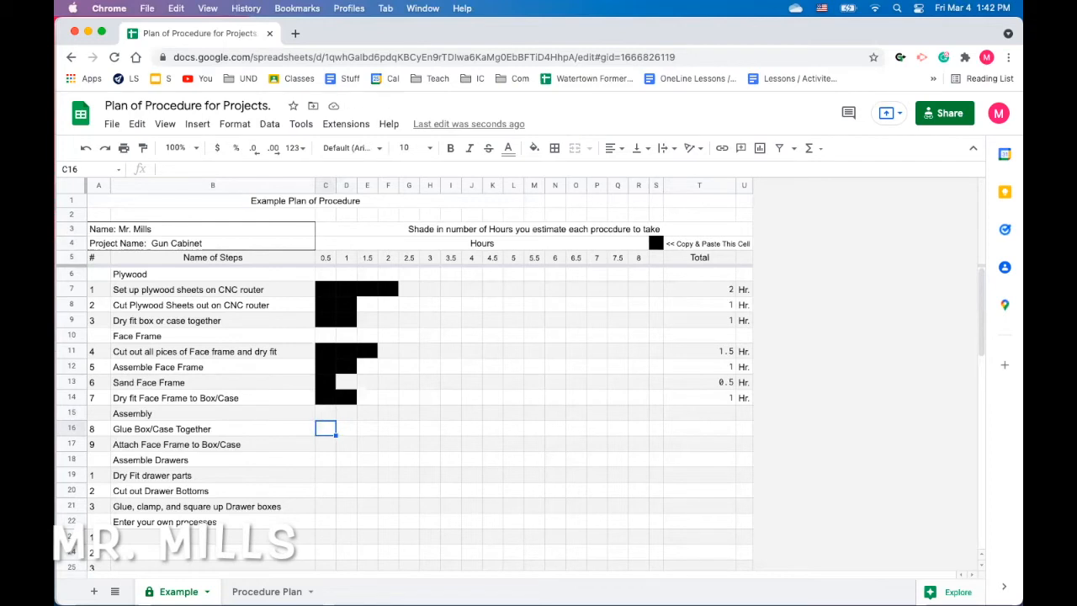
key("super+v")
key("Right")
key("super+v")
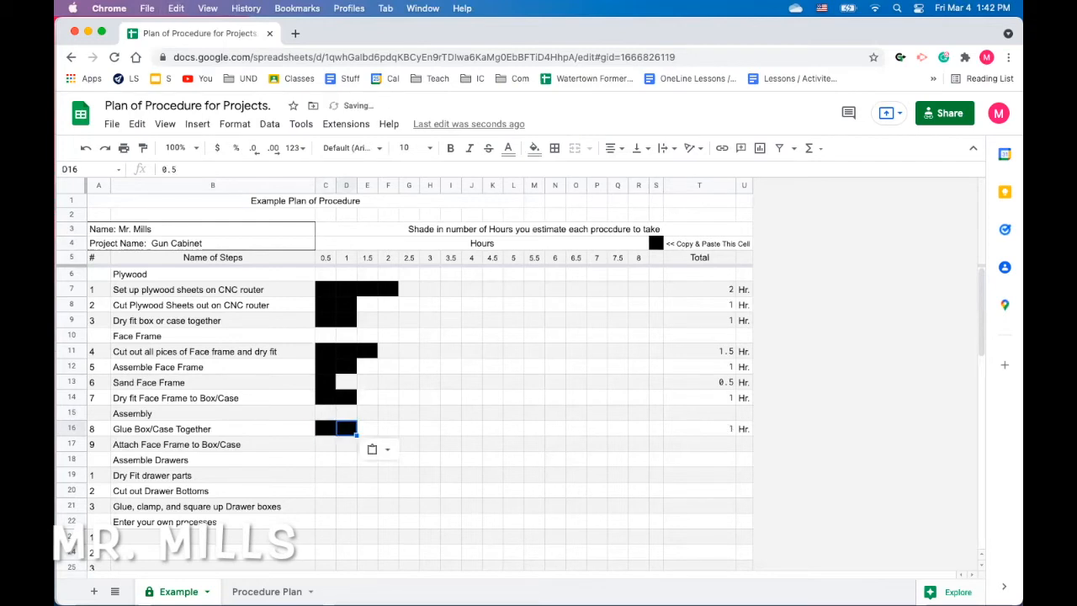
key("Down")
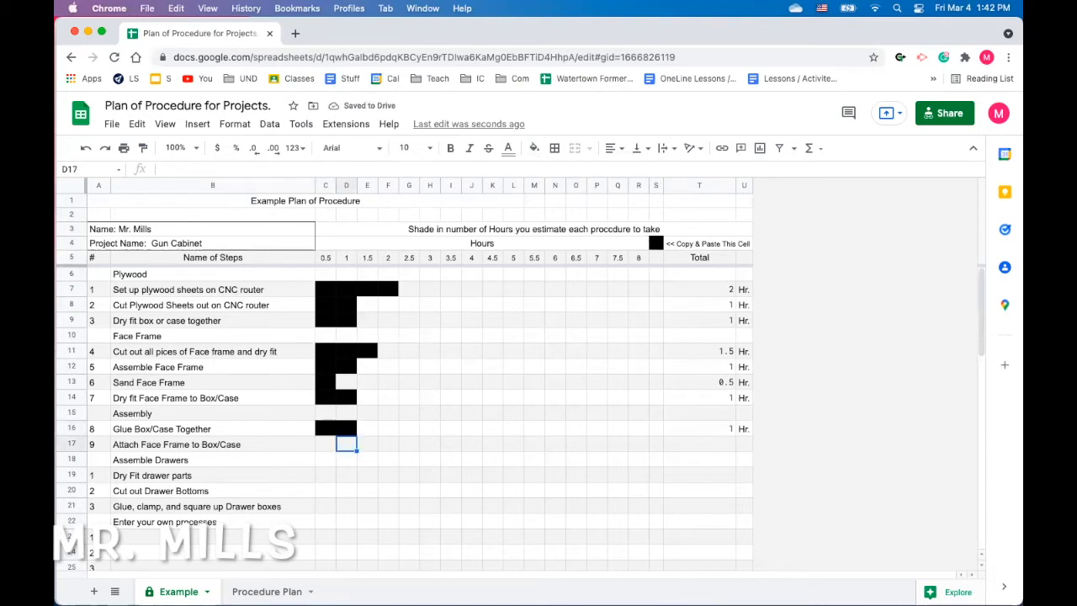
key("Left")
key("super+v")
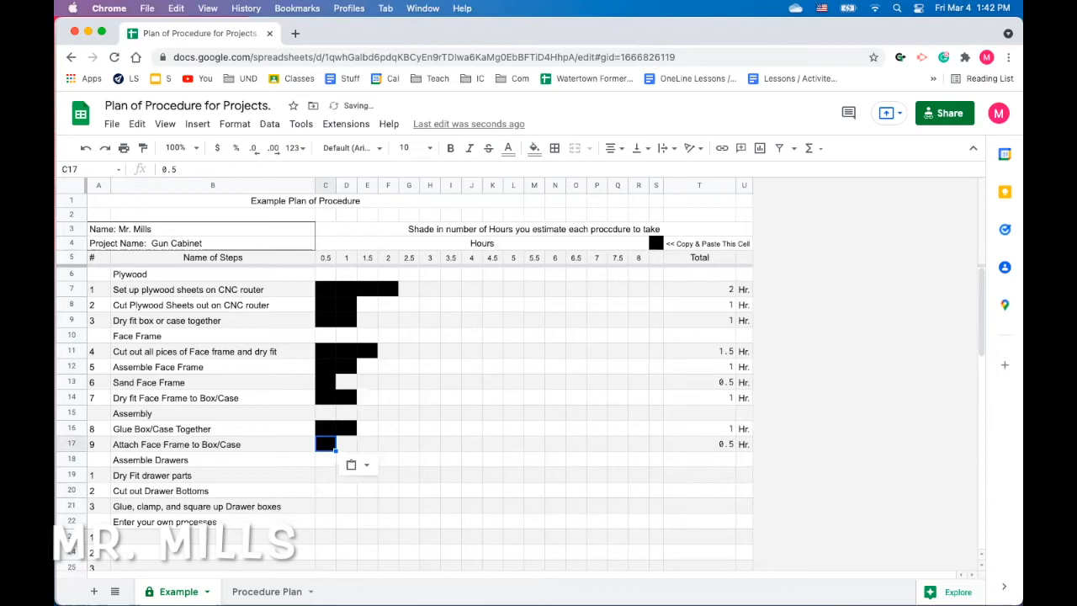
- Shade 0.5 hour in C18 on the Assemble Drawers heading row
key("Down")
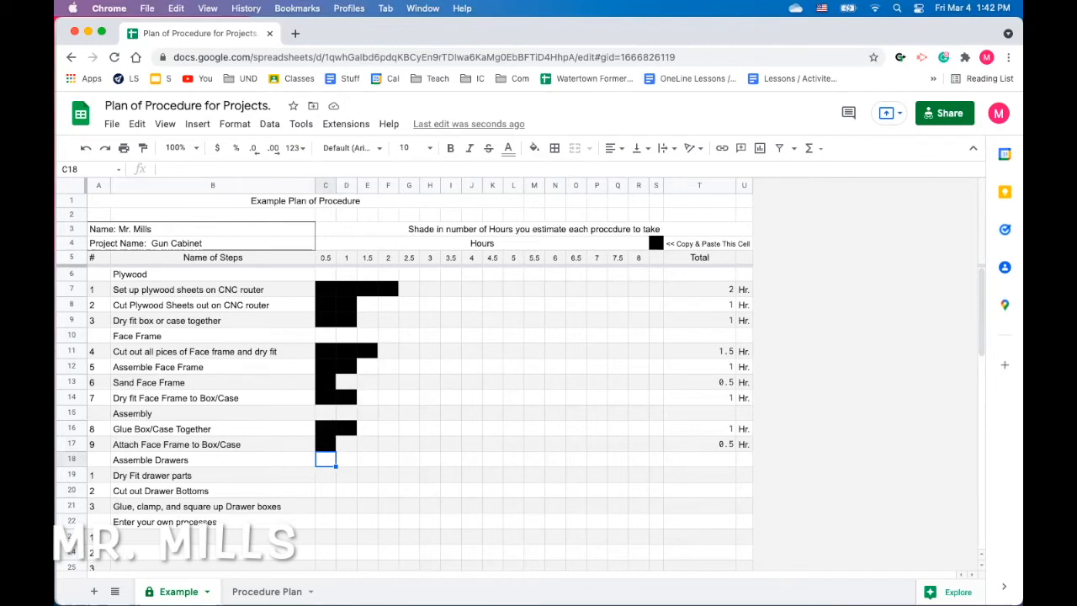
key("super+v")
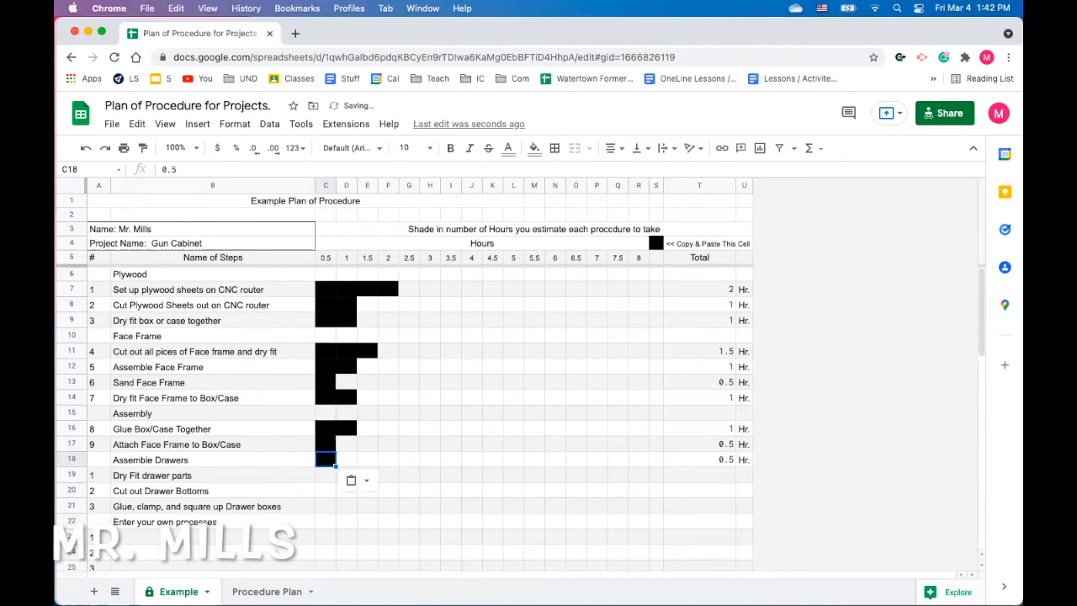
left_click(367, 459)
left_click(325, 459)
left_click(346, 459)
left_click(326, 459)
left_click(325, 476)
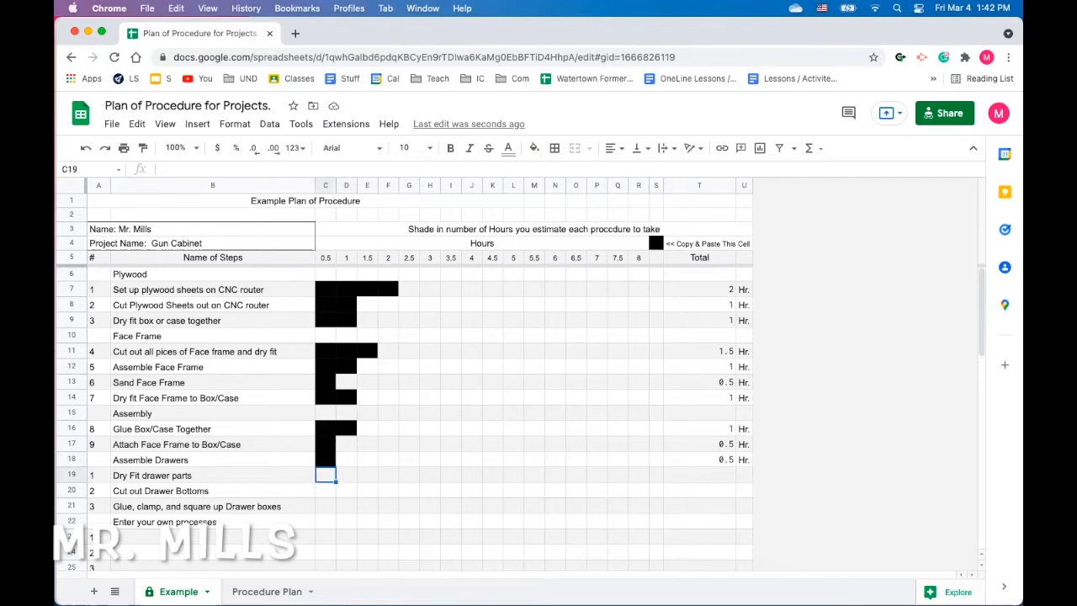
- Clear the shaded cell C18 on the Assemble Drawers row by pasting the blank cell D18 over it
left_click(213, 475)
left_click(213, 460)
left_click(326, 459)
left_click(346, 459)
key("super+c")
left_click(325, 459)
key("super+v")
left_click(346, 459)
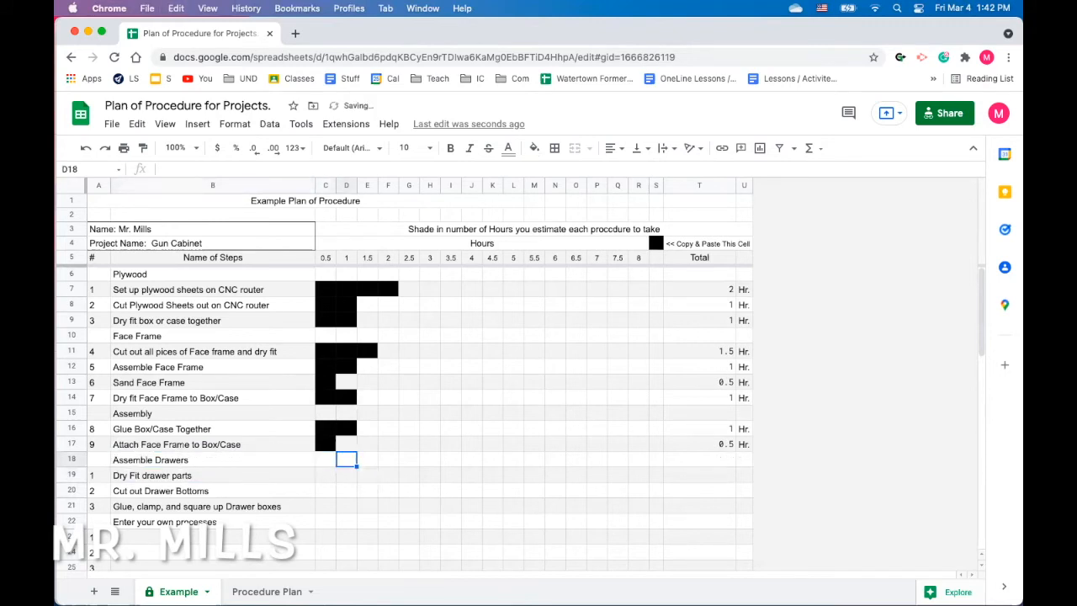
- Undo the last paste over C18 on the Assemble Drawers row
key("super+z")
left_click(347, 459)
left_click(326, 459)
left_click(99, 459)
left_click(213, 459)
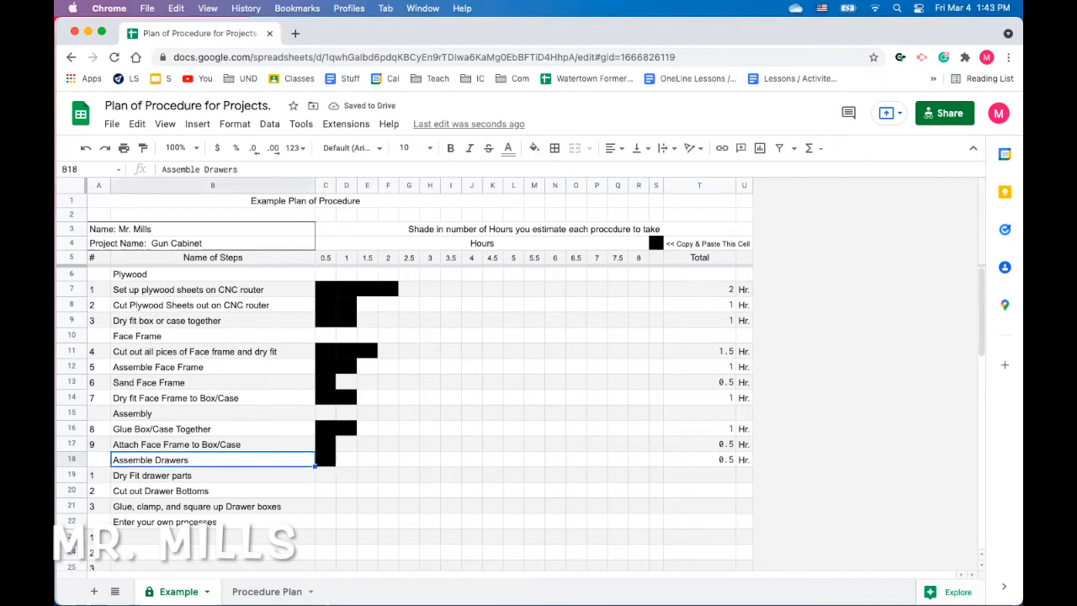
- Copy the blank cell D18 and paste it over C18 to remove the shading from the Assemble Drawers heading row
left_click(325, 459)
left_click(347, 459)
key("super+c")
left_click(325, 459)
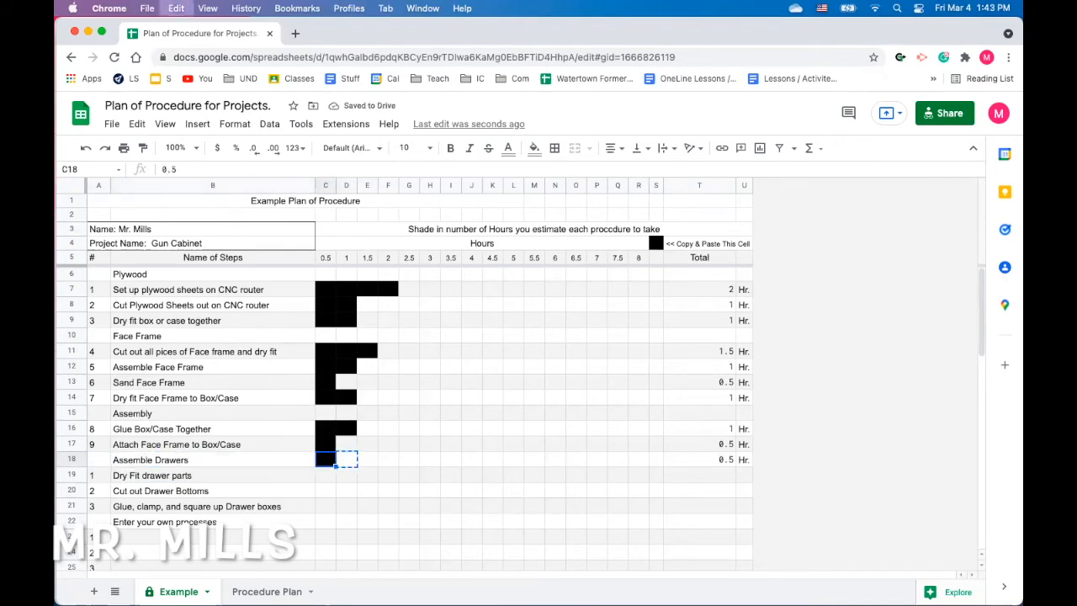
key("super+v")
key("Down")
- Copy the black cell S4 and shade 0.5 hour for Dry Fit drawer parts in C19 and Cut out Drawer Bottoms in C20
left_click(325, 445)
key("super+c")
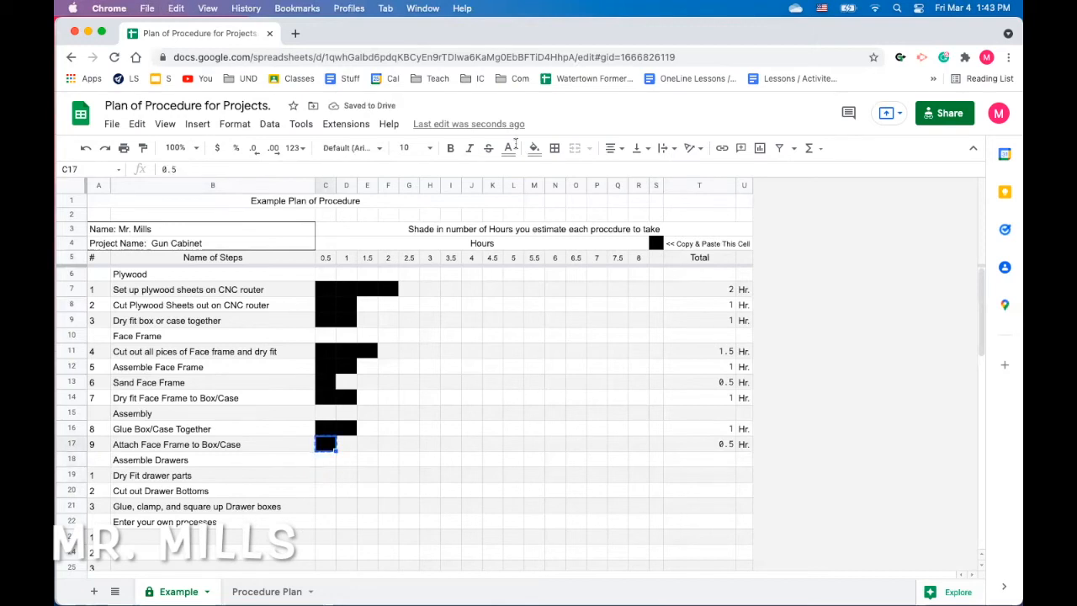
left_click(656, 243)
key("super+c")
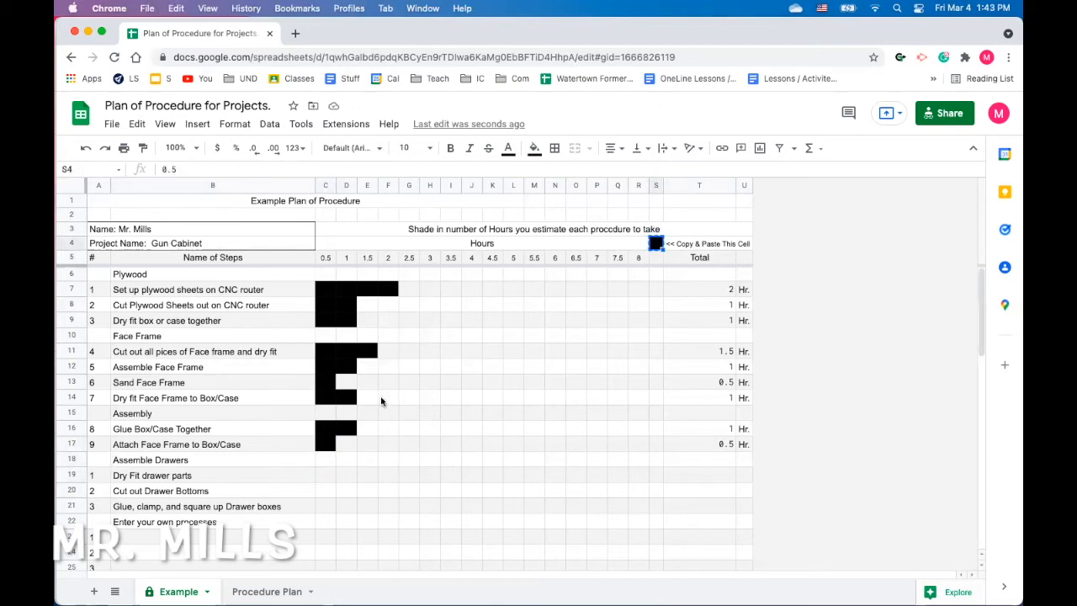
left_click(328, 475)
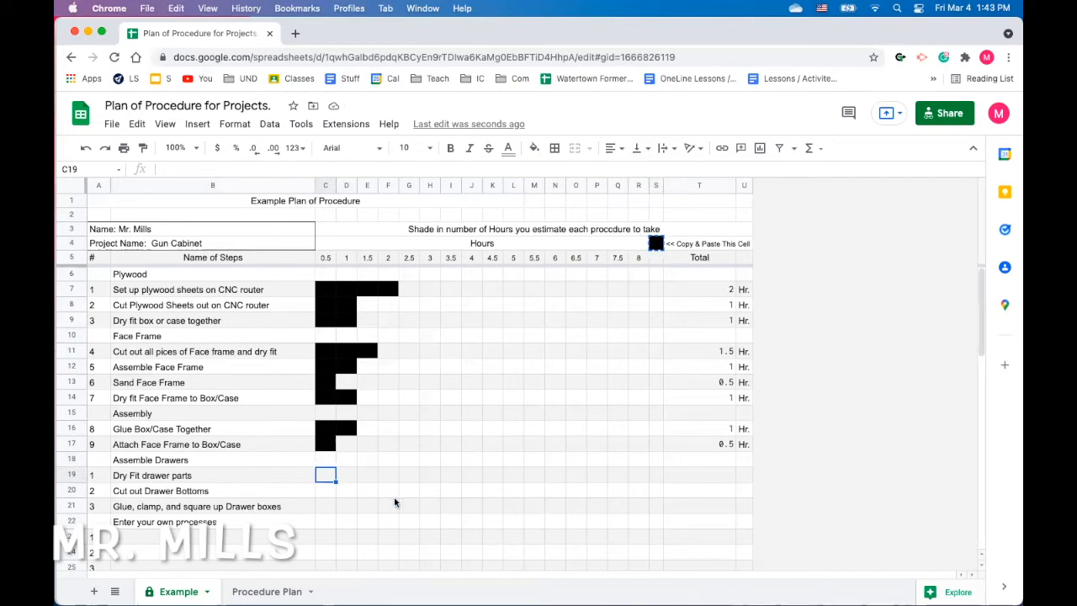
key("super+v")
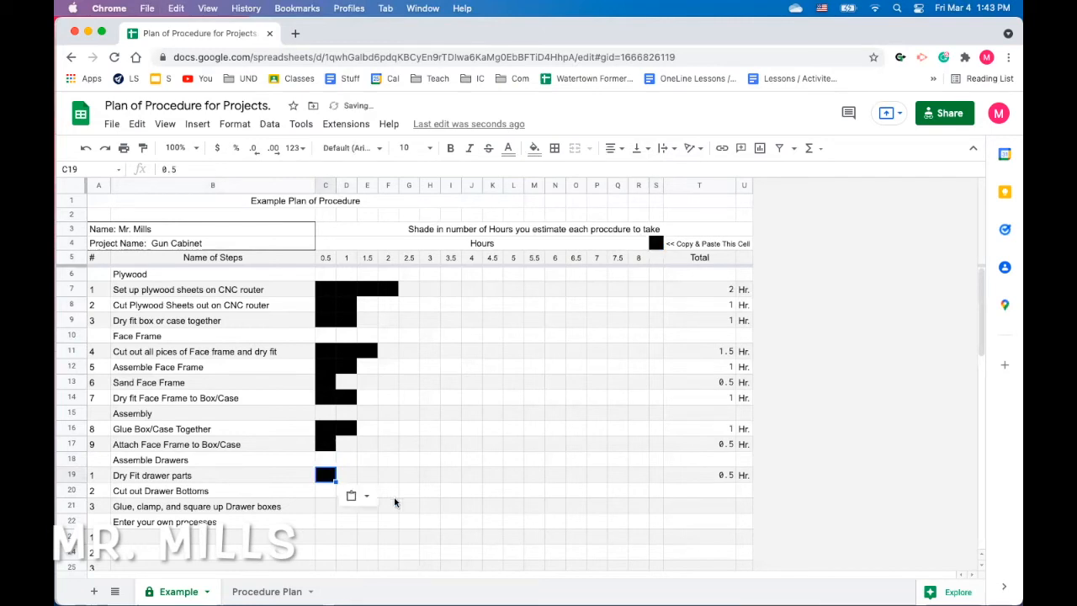
key("Down")
key("super+v")
key("Down")
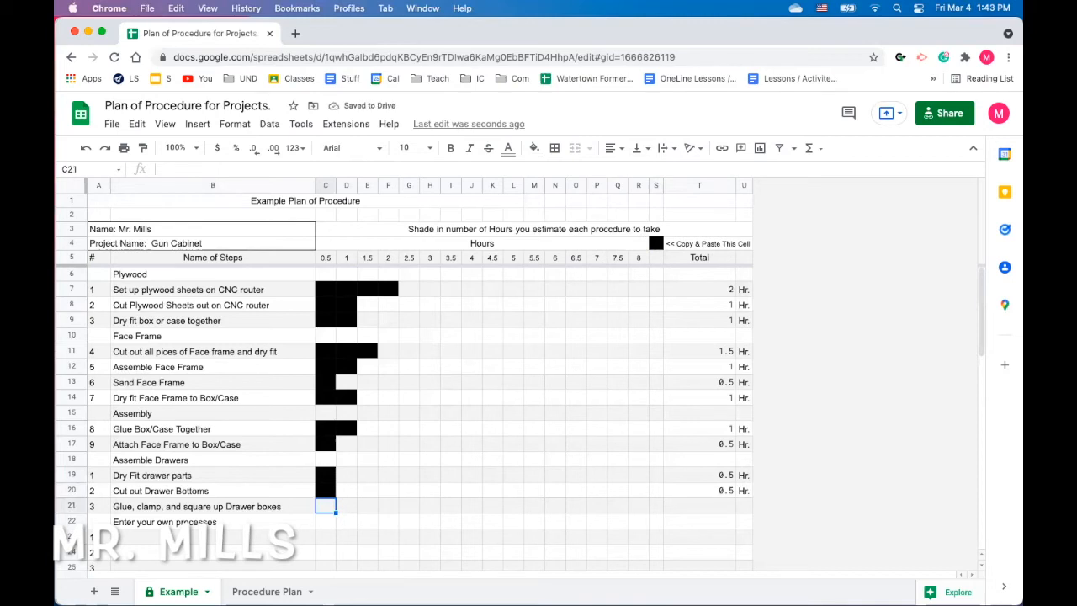
- Extend the Dry Fit drawer parts estimate to 1 hour by pasting the black cell into D19
key("Up")
key("Up")
key("Right")
key("super+v")
- Shade 1 hour for Glue, clamp, and square up Drawer boxes by pasting the black cell into C21 and D21
key("Down")
key("Left")
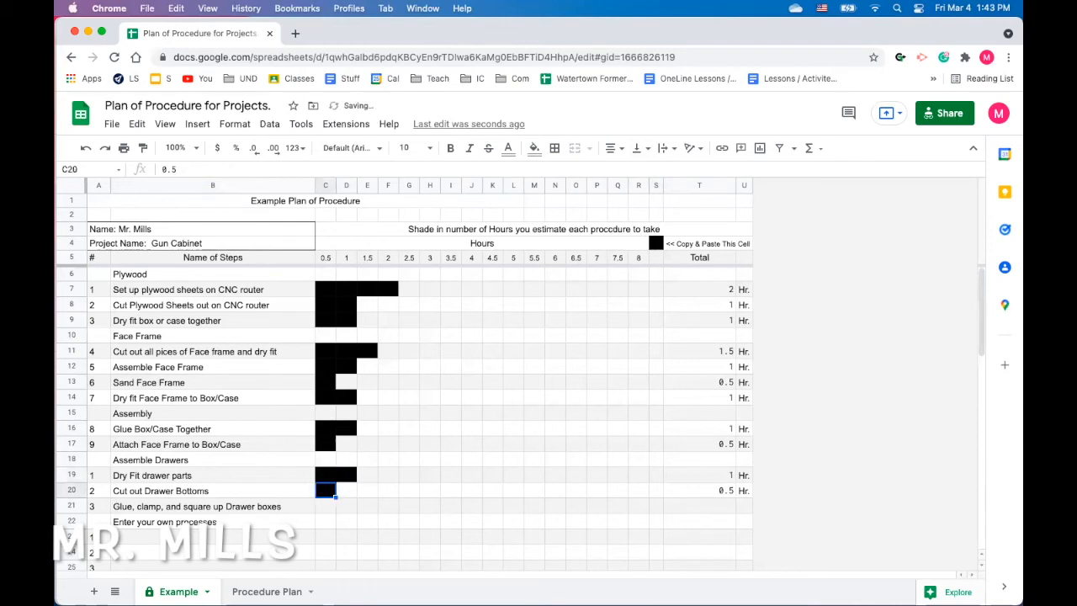
key("Down")
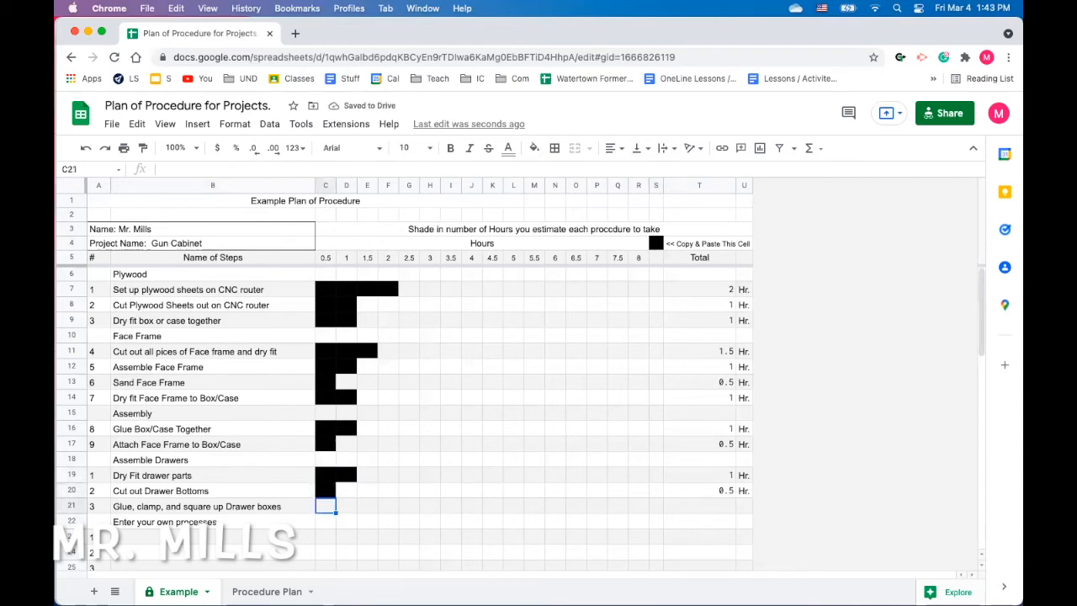
key("super+v")
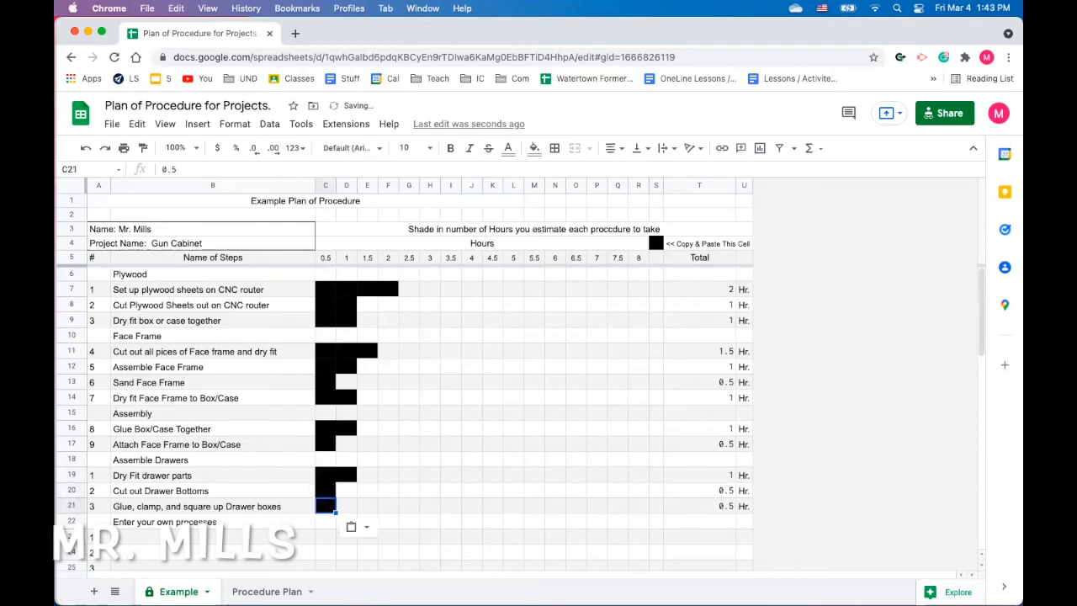
key("Right")
key("super+v")
- Review the Assemble Drawers steps and the blank numbered rows under Enter your own processes
key("Down")
key("Down")
key("Down")
key("Down")
key("Down")
key("Down")
key("Down")
key("Down")
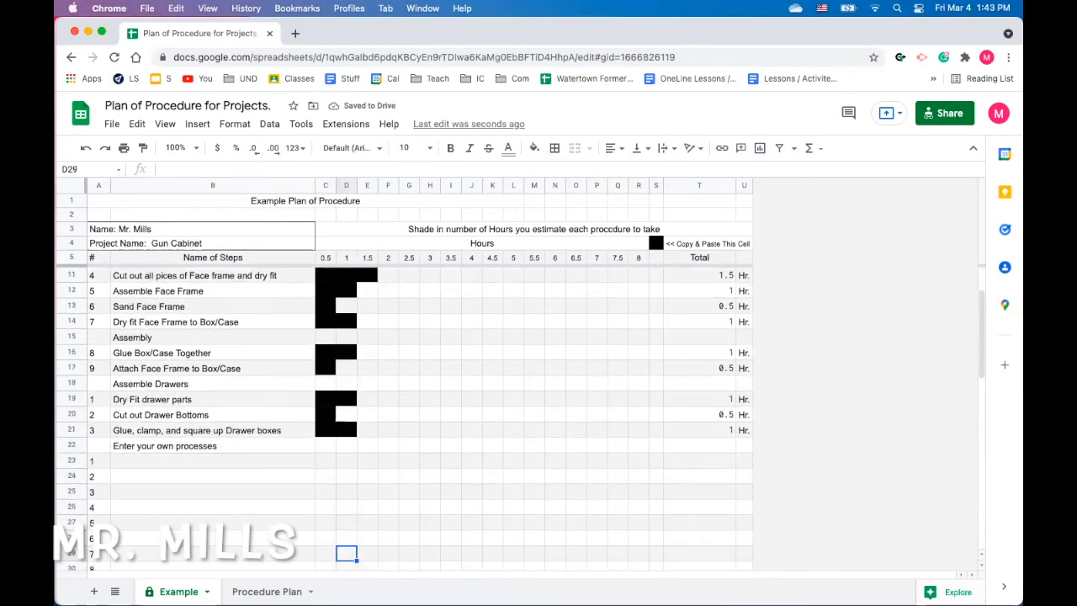
key("Down")
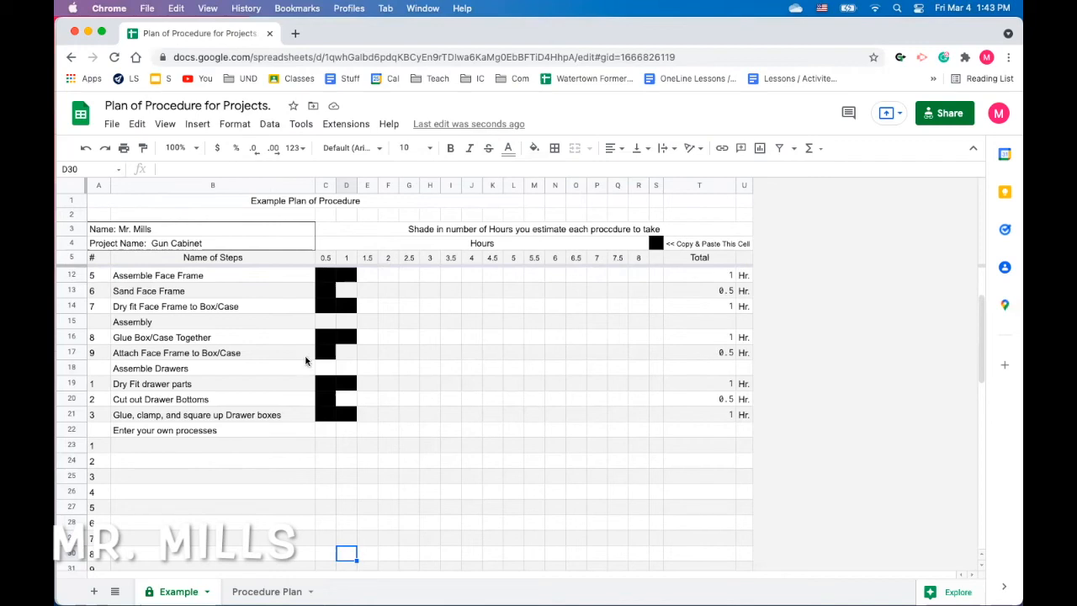
left_click_drag(980, 330, 954, 336)
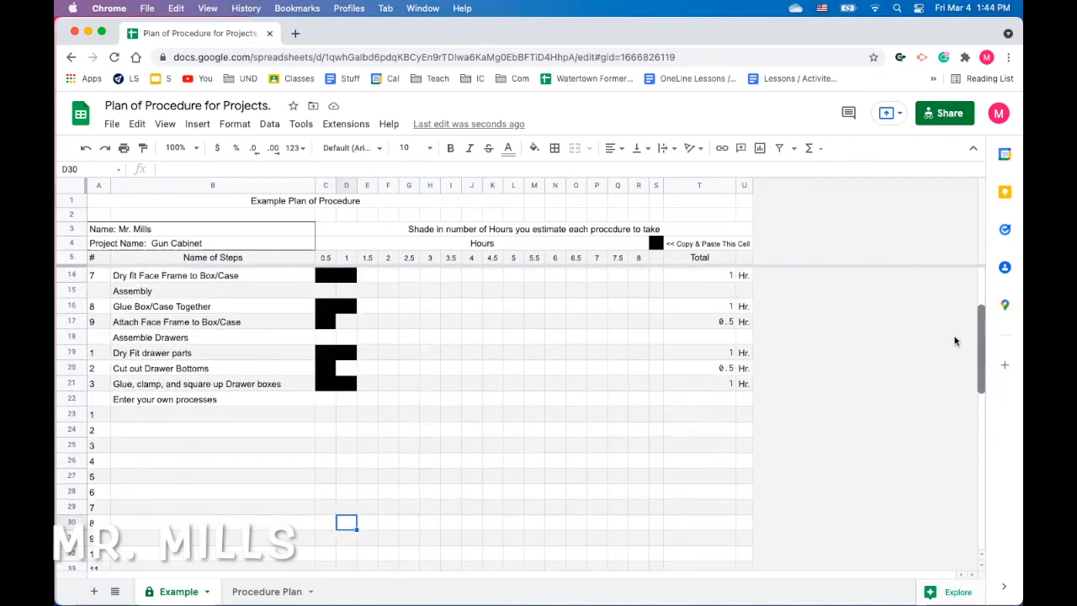
left_click(161, 340)
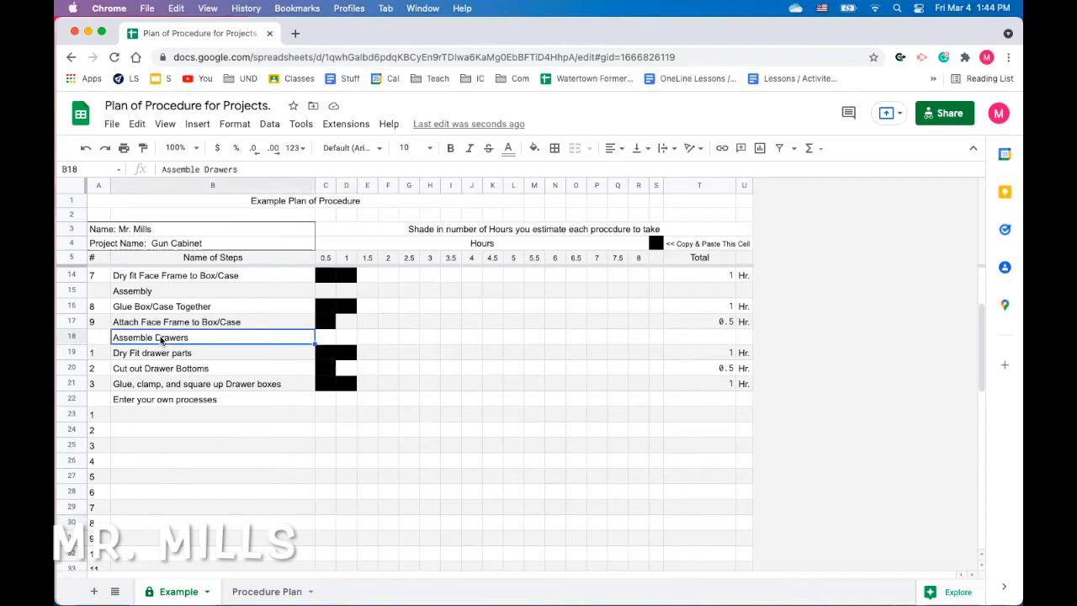
left_click(155, 371)
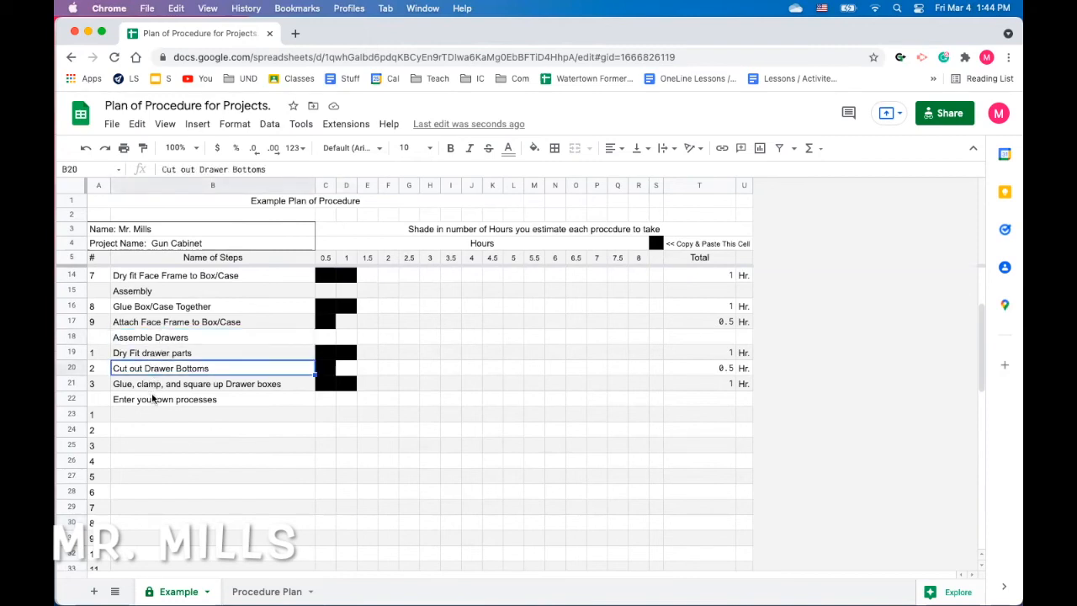
left_click(143, 414)
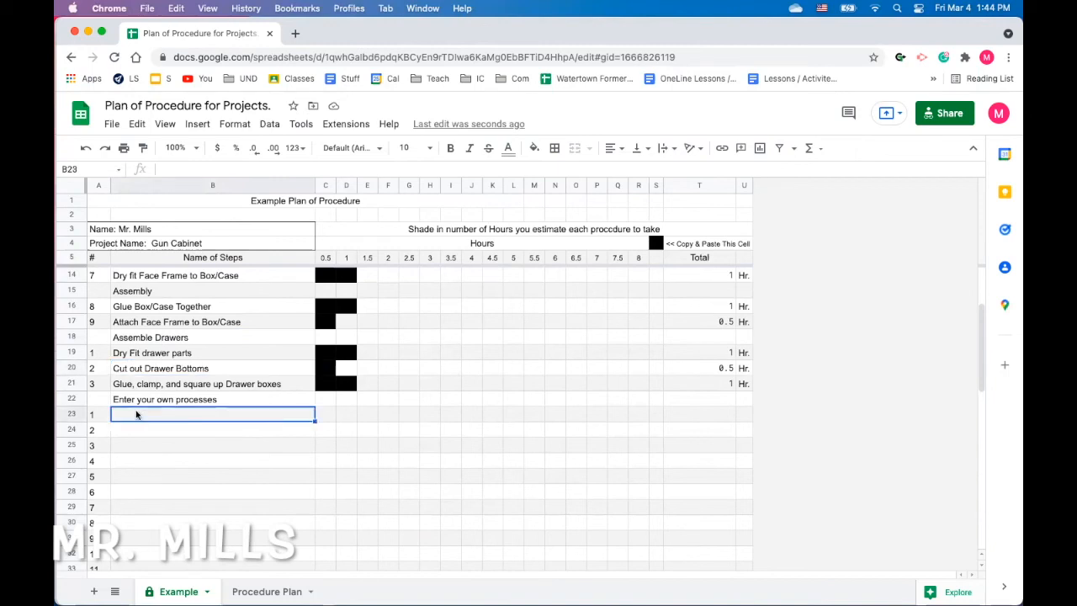
left_click(183, 432)
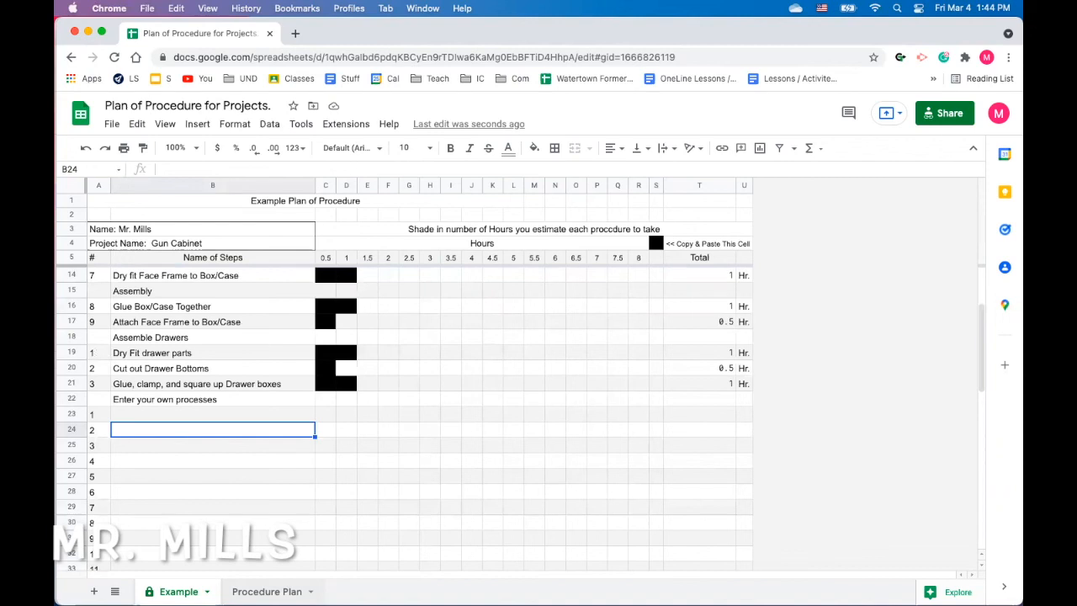
- Compare the blank Procedure Plan sheet with the Example sheet, ending on the Procedure Plan sheet
left_click(266, 591)
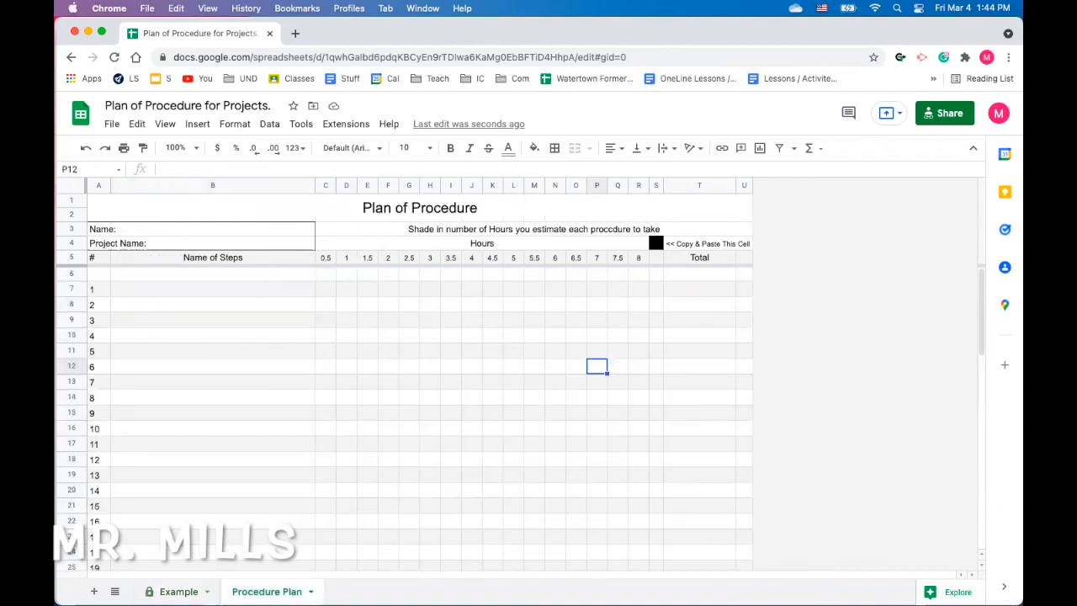
left_click(311, 308)
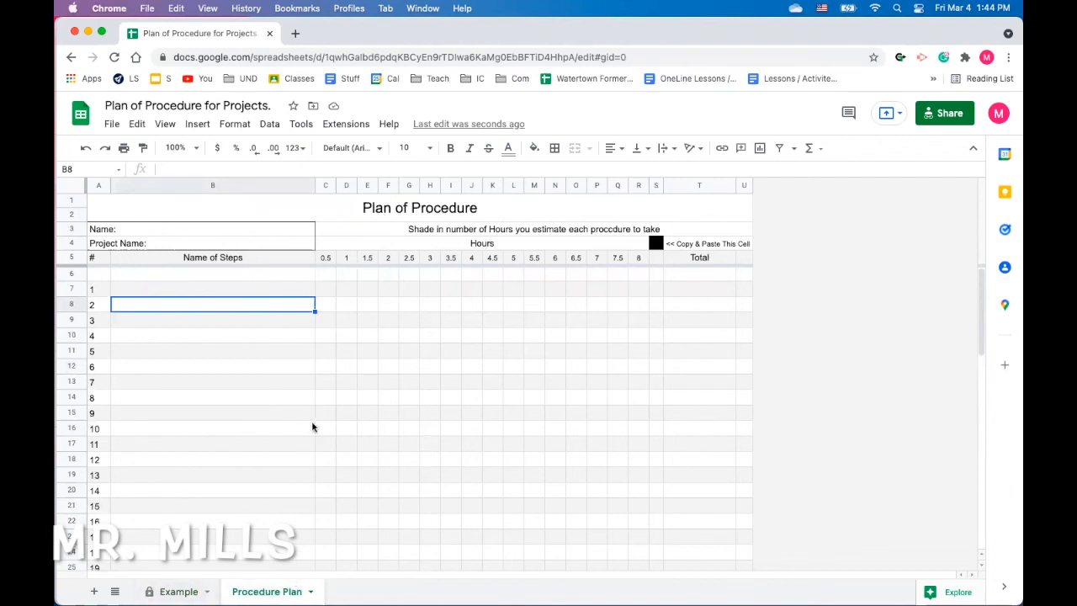
left_click(180, 591)
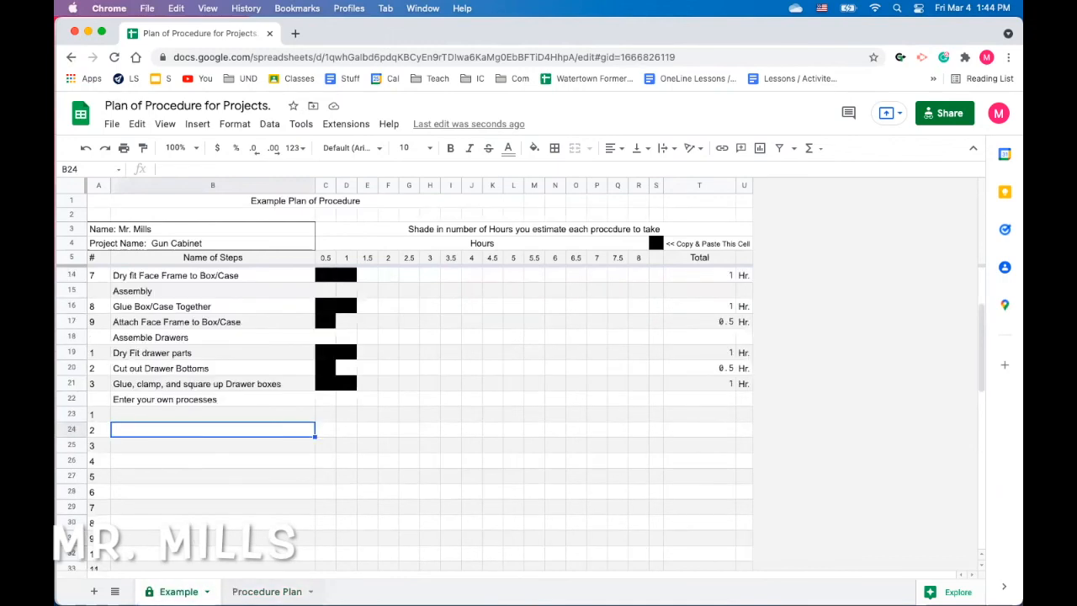
left_click(261, 591)
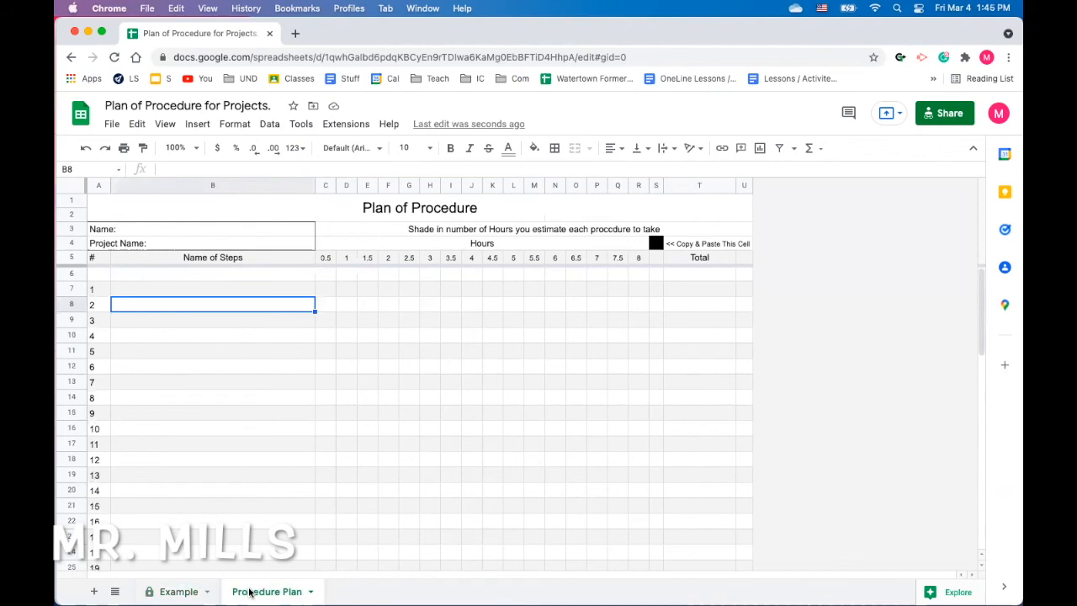